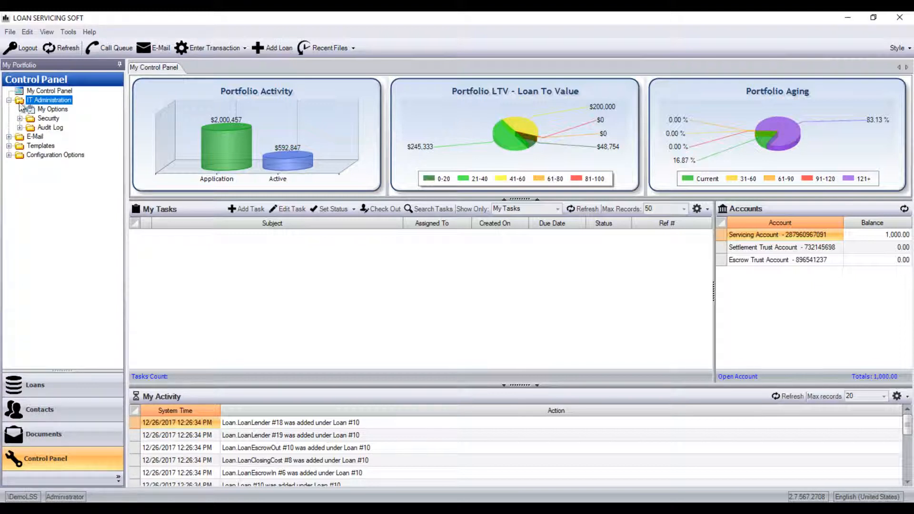
# Step: Expand IT Administration > Security in the Control Panel tree and show the Users list
pyautogui.click(20, 118)
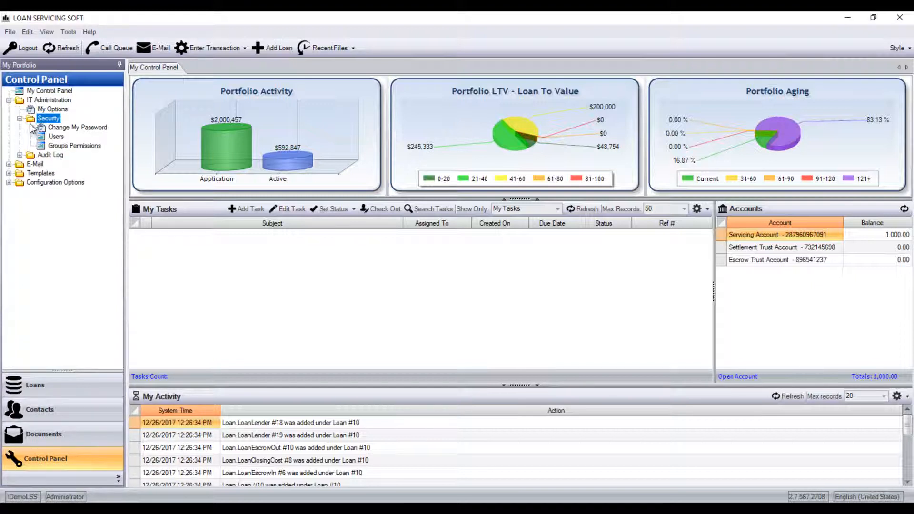
pyautogui.click(53, 139)
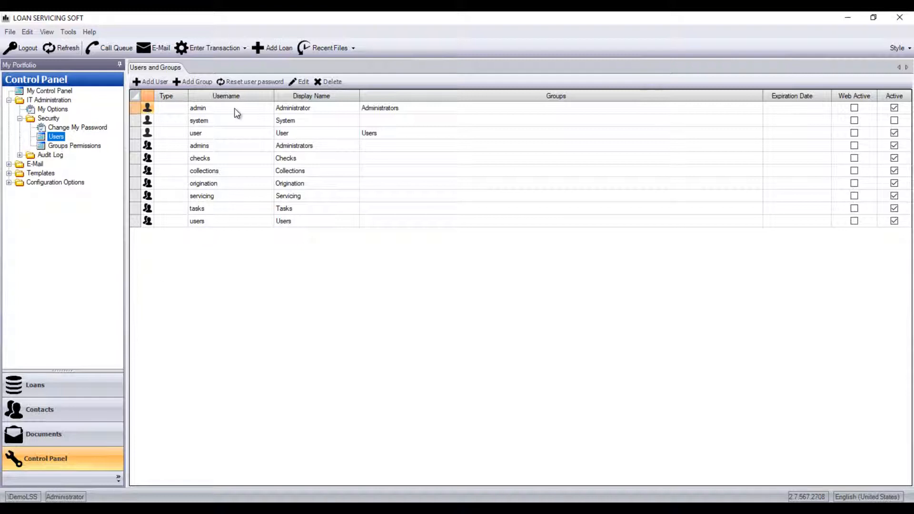
# Step: Select the admins group entry, then begin a new user account with Add User
pyautogui.click(146, 146)
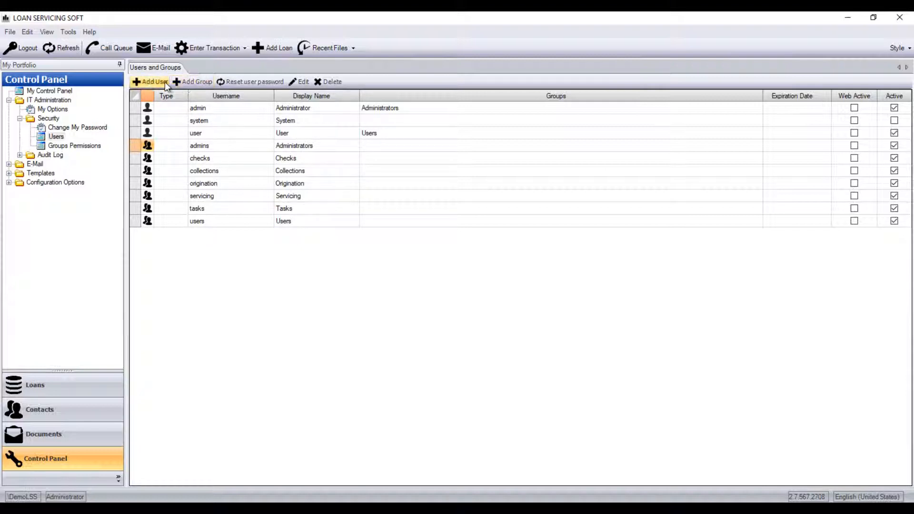
pyautogui.click(152, 83)
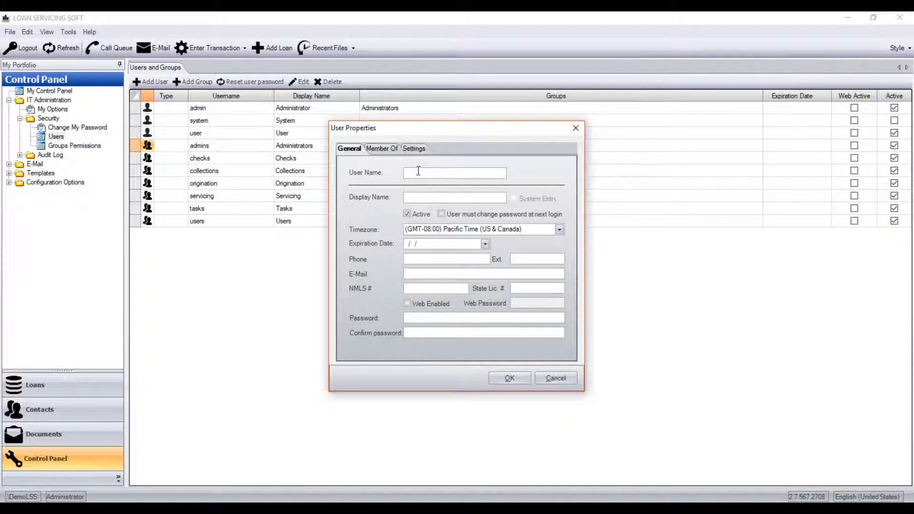
# Step: Enter 'Test' as User Name and Display Name, then fill in the password and its confirmation
pyautogui.write('Test')
pyautogui.press('Tab')
pyautogui.write('Test')
pyautogui.click(446, 317)
pyautogui.write('test123')
pyautogui.press('Tab')
pyautogui.write('test1')
# Step: Add the Administrators group under Member Of and save the new user Test
pyautogui.click(384, 150)
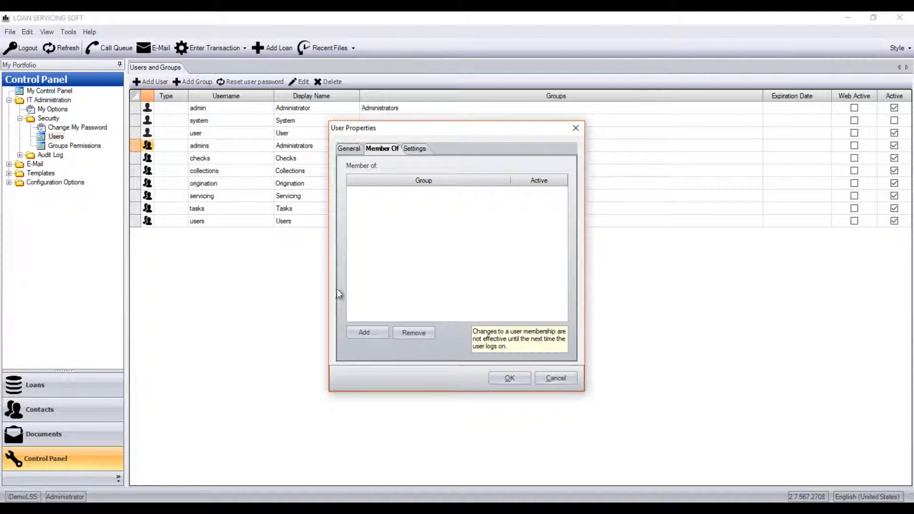
pyautogui.click(364, 332)
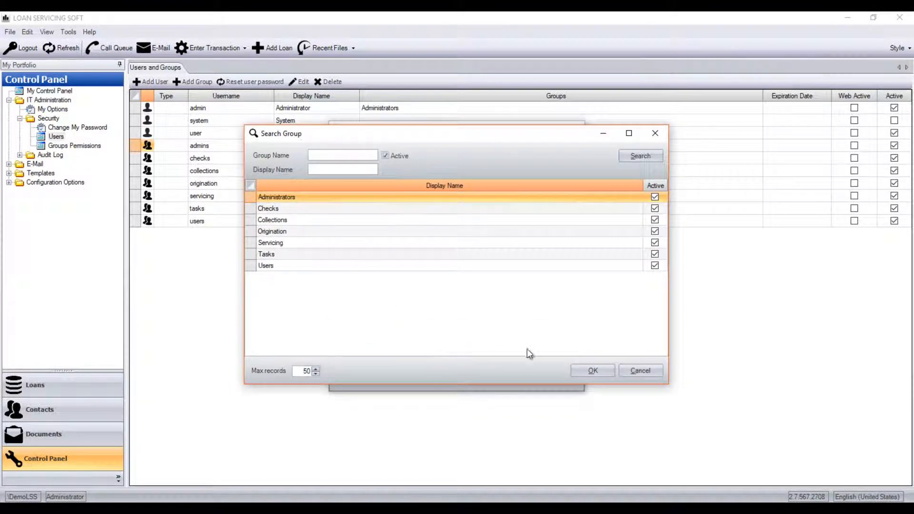
pyautogui.click(585, 374)
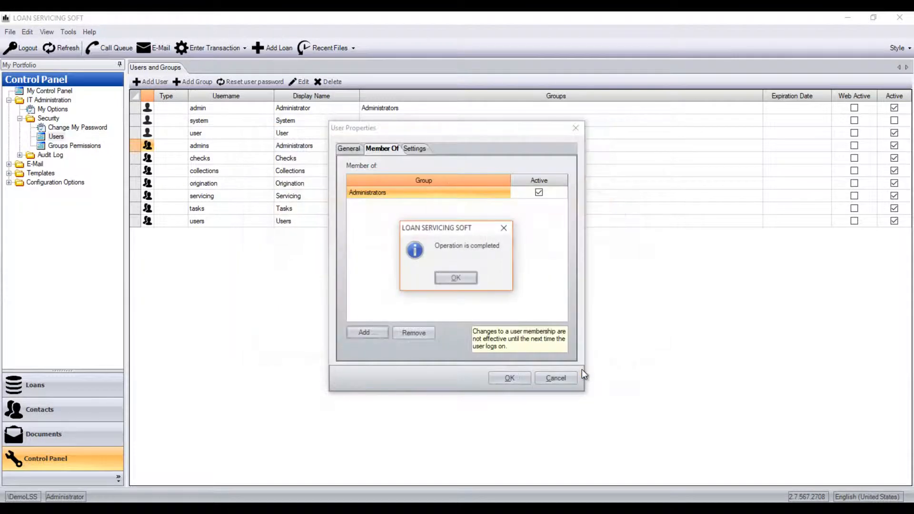
pyautogui.click(441, 277)
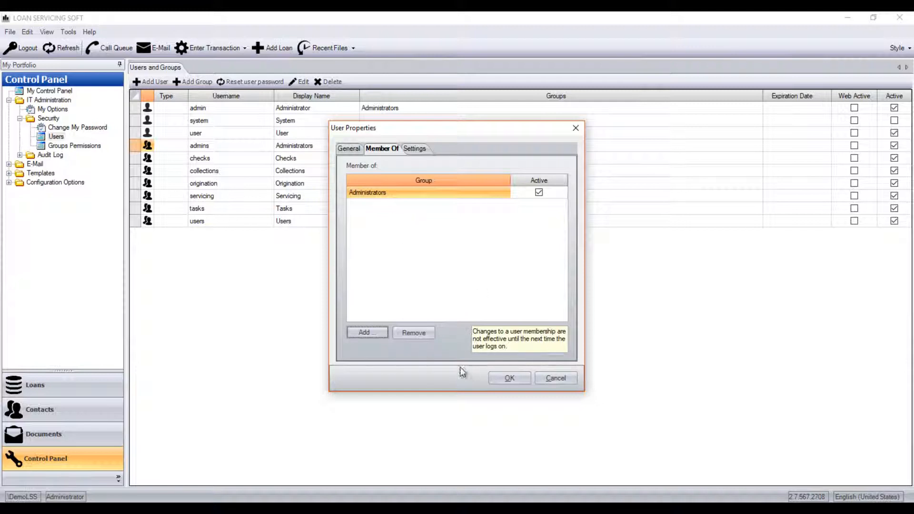
pyautogui.click(504, 378)
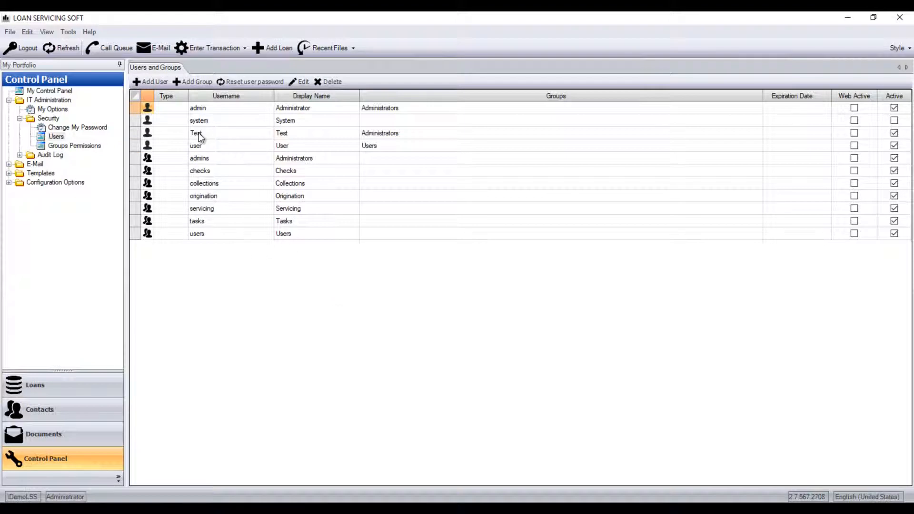
# Step: Check the Test and system user rows, then switch to the Groups Permissions page
pyautogui.click(201, 132)
pyautogui.click(134, 134)
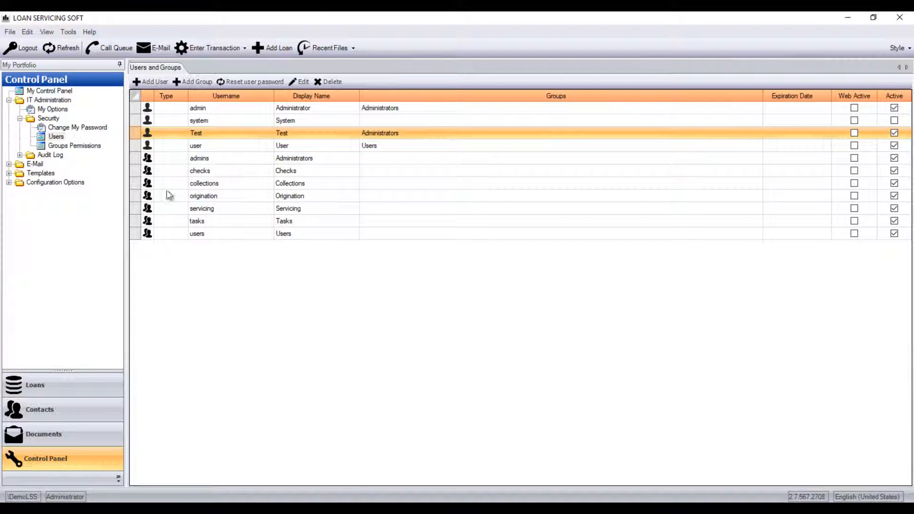
pyautogui.click(133, 121)
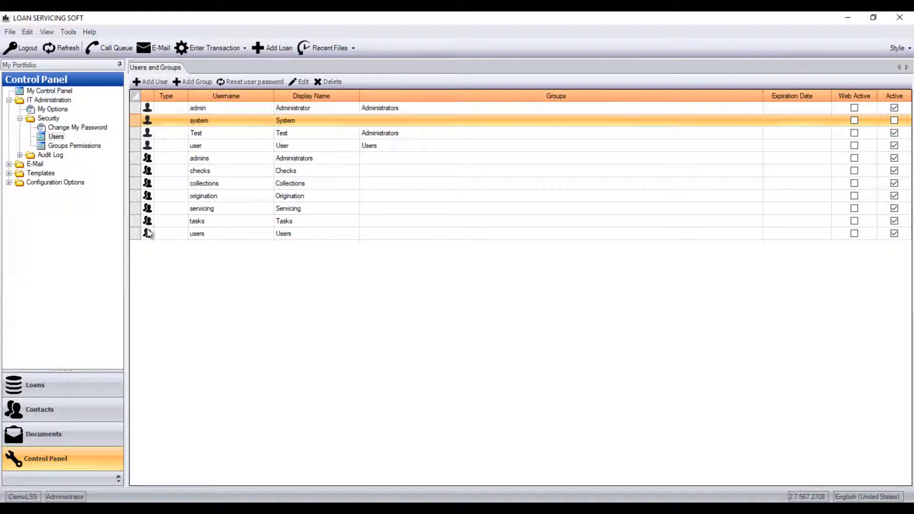
pyautogui.click(65, 148)
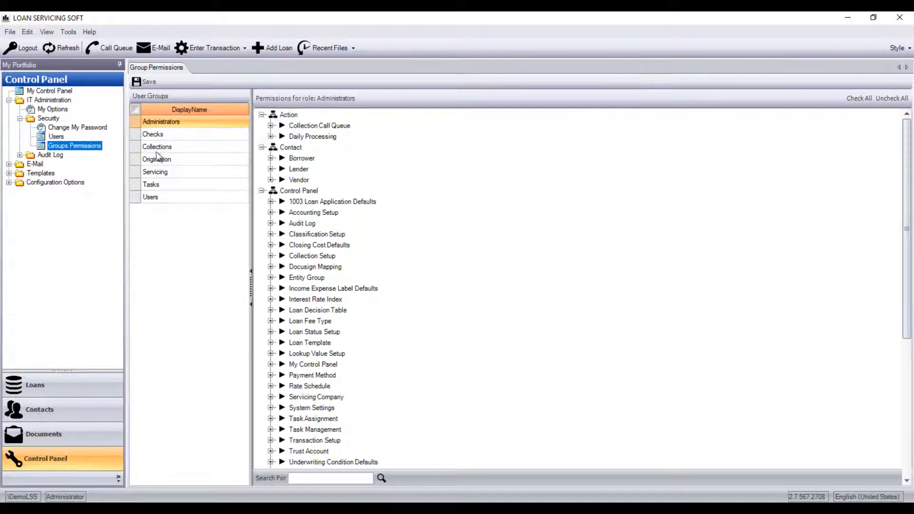
# Step: View the Checks and Collections group permissions, then return to Administrators
pyautogui.click(173, 134)
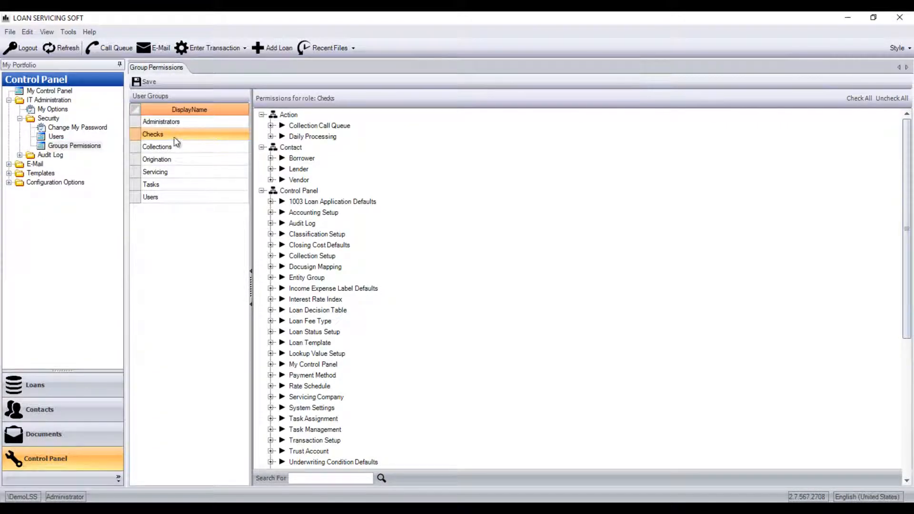
pyautogui.click(200, 147)
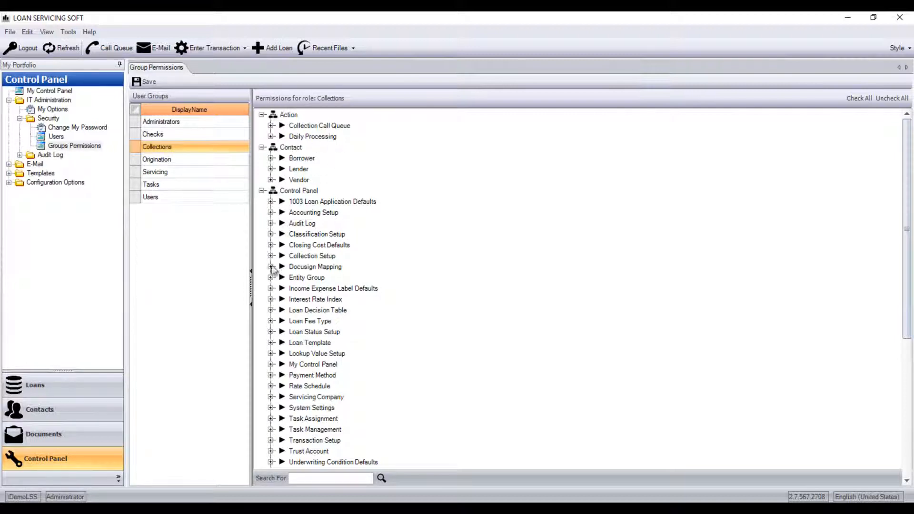
pyautogui.click(158, 123)
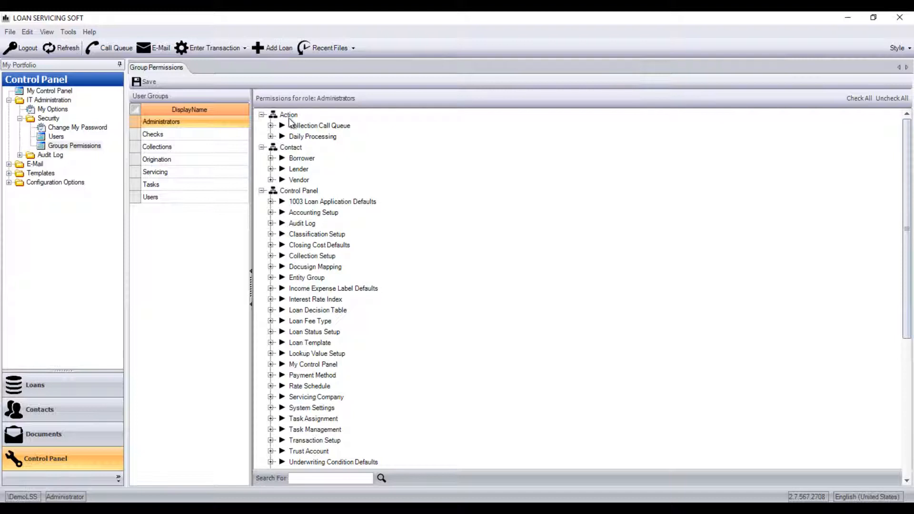
pyautogui.moveTo(906, 210); pyautogui.dragTo(911, 188)
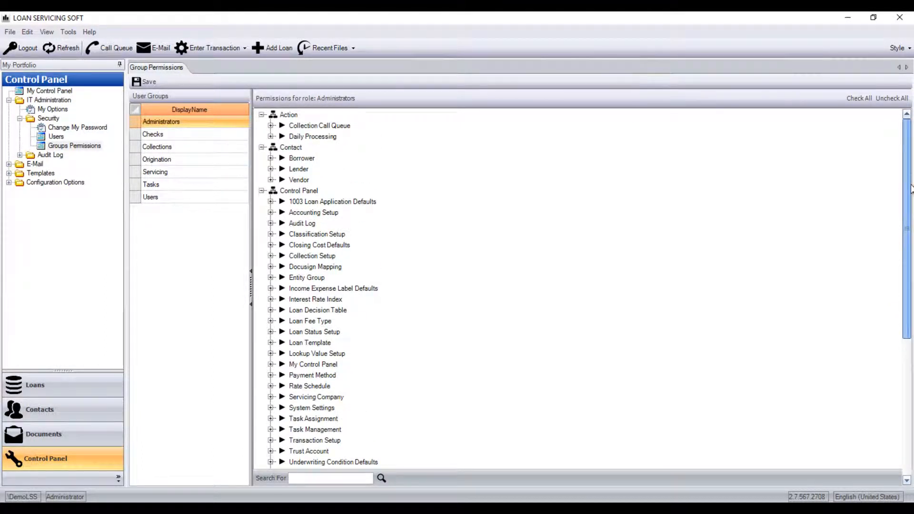
pyautogui.click(270, 126)
pyautogui.click(271, 125)
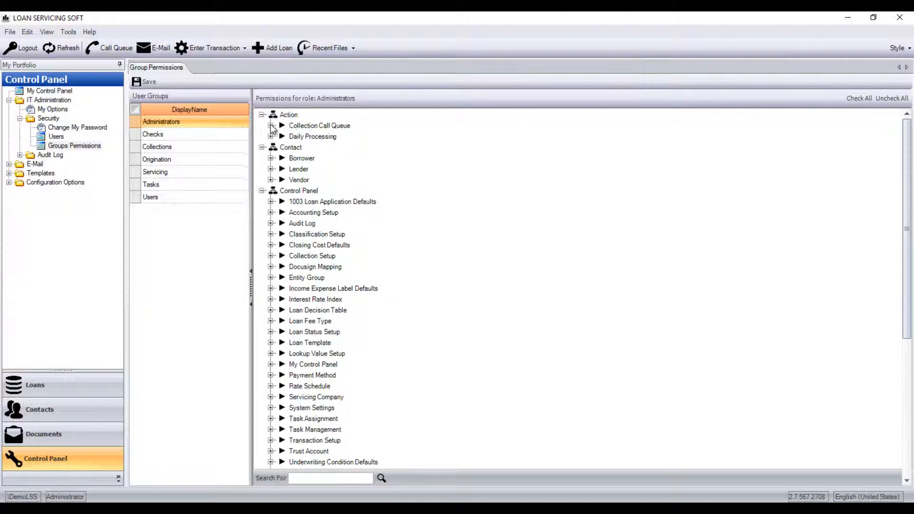
pyautogui.click(270, 126)
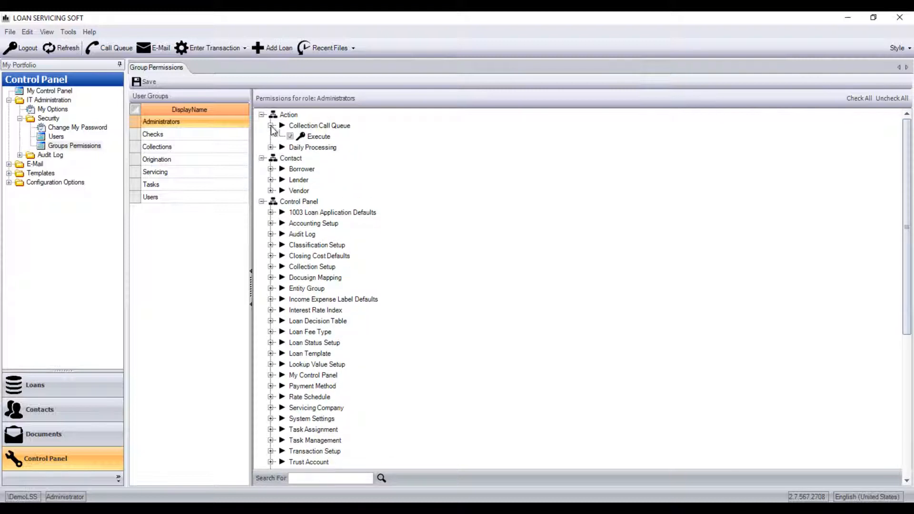
pyautogui.click(271, 147)
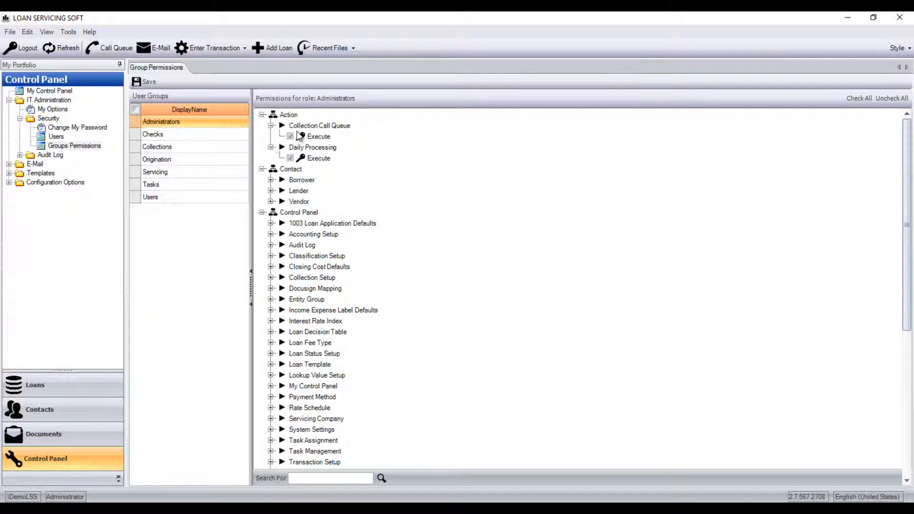
pyautogui.click(271, 147)
pyautogui.click(271, 125)
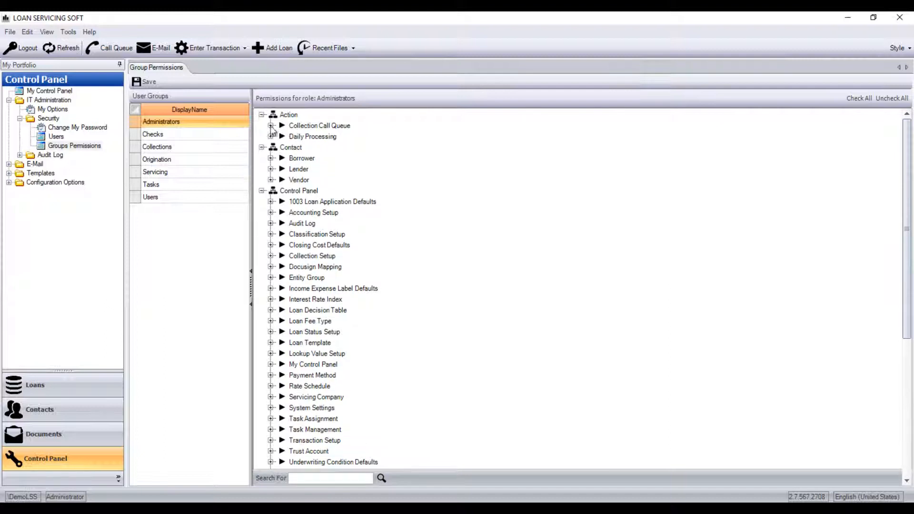
pyautogui.click(270, 158)
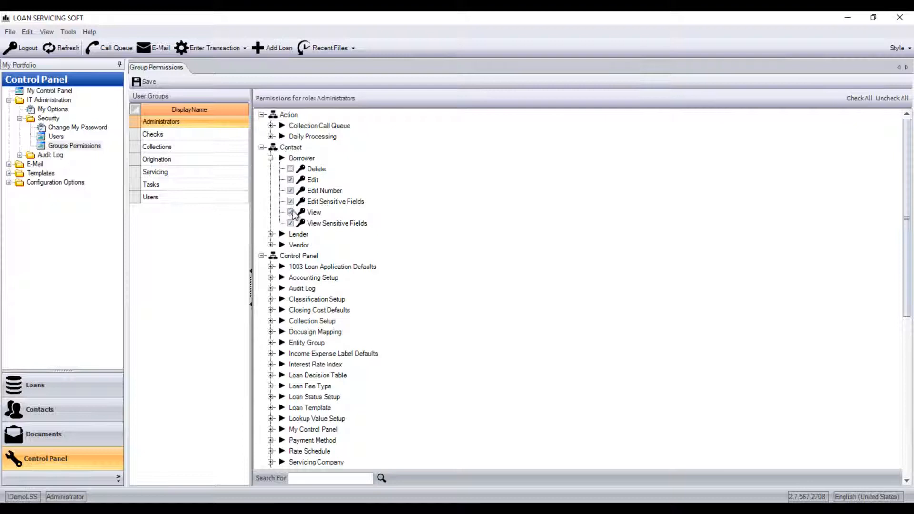
pyautogui.click(270, 158)
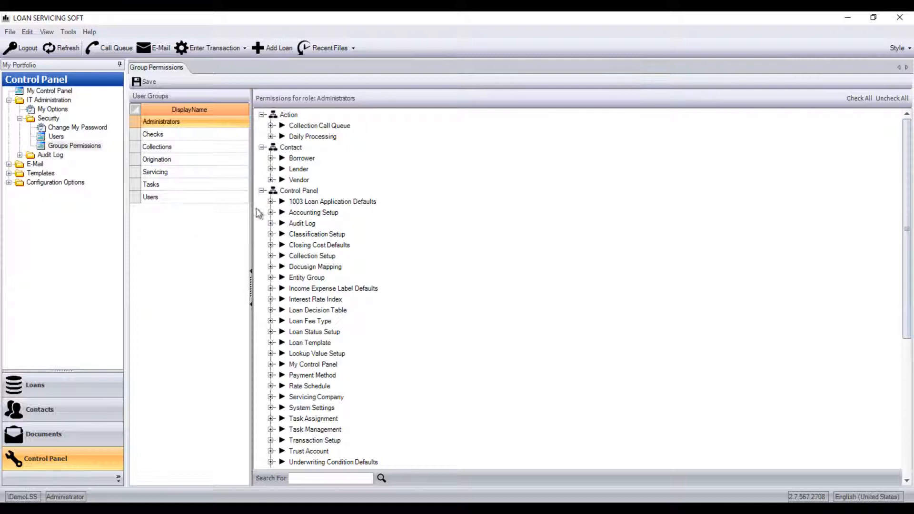
pyautogui.moveTo(908, 262); pyautogui.dragTo(903, 309)
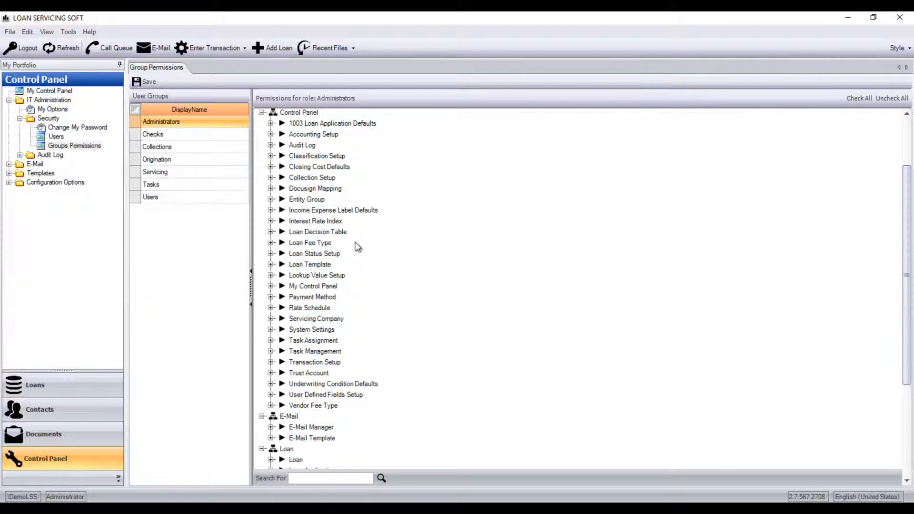
pyautogui.moveTo(906, 321); pyautogui.dragTo(905, 402)
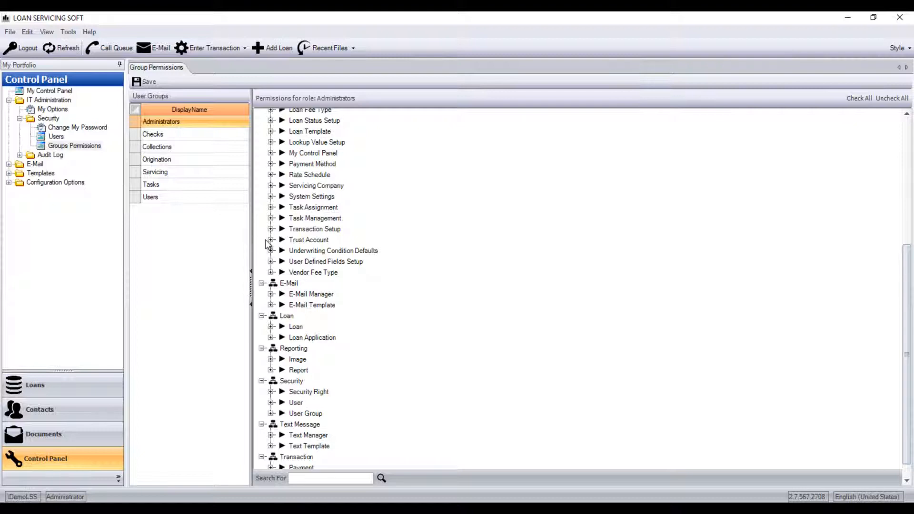
pyautogui.moveTo(907, 373); pyautogui.dragTo(906, 246)
# Step: Save the Administrators group's permissions
pyautogui.click(143, 83)
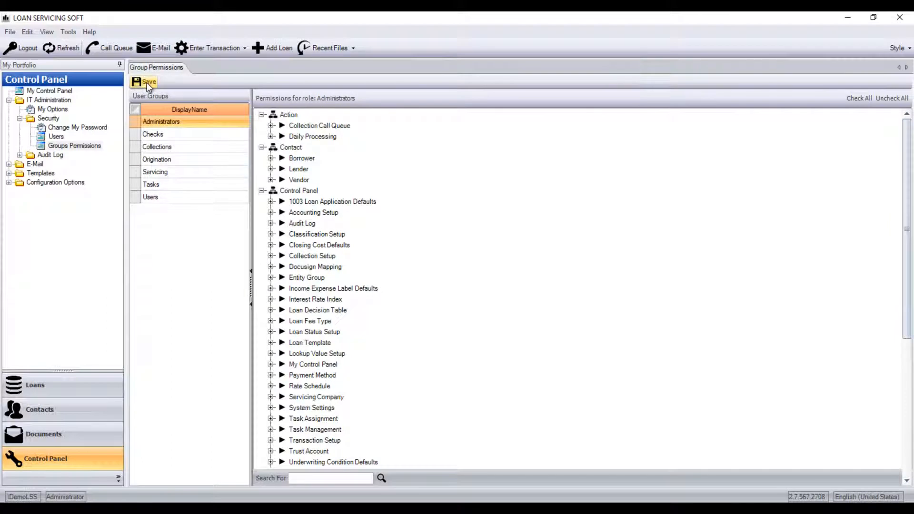